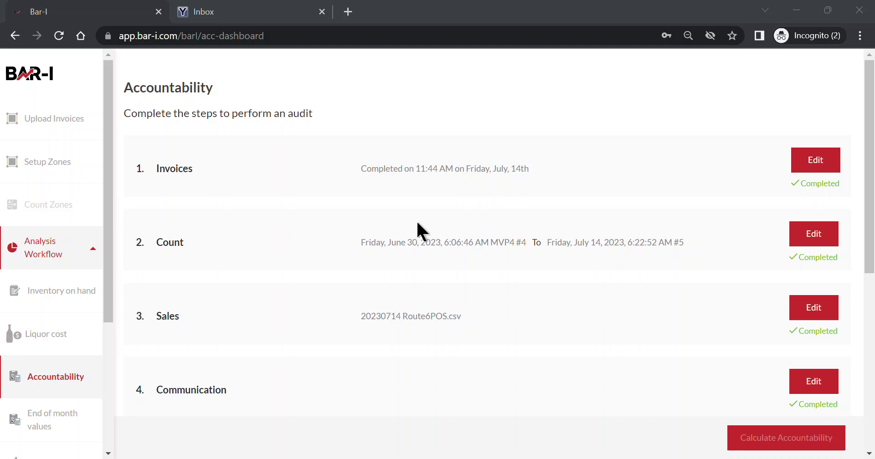
Open the Variance Report step of the accountability audit for editing.
{"action": "scroll", "coordinate": [538, 230], "scroll_direction": "down", "scroll_amount": 2}
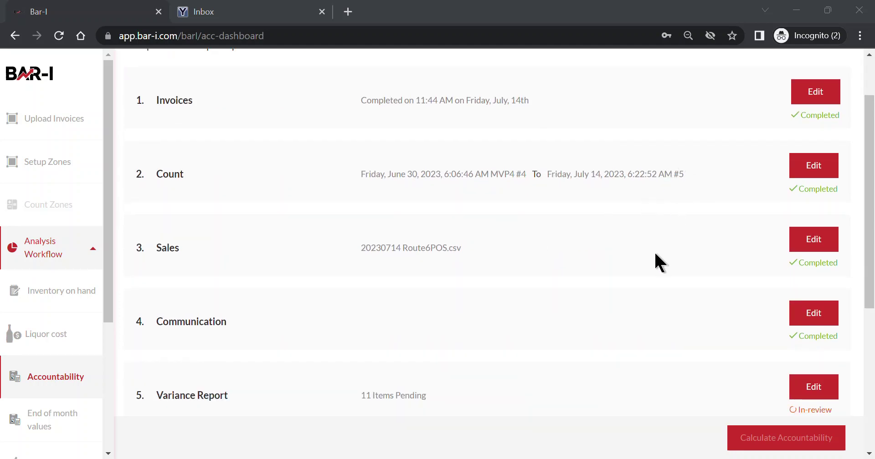
{"action": "scroll", "coordinate": [660, 262], "scroll_direction": "down", "scroll_amount": 2}
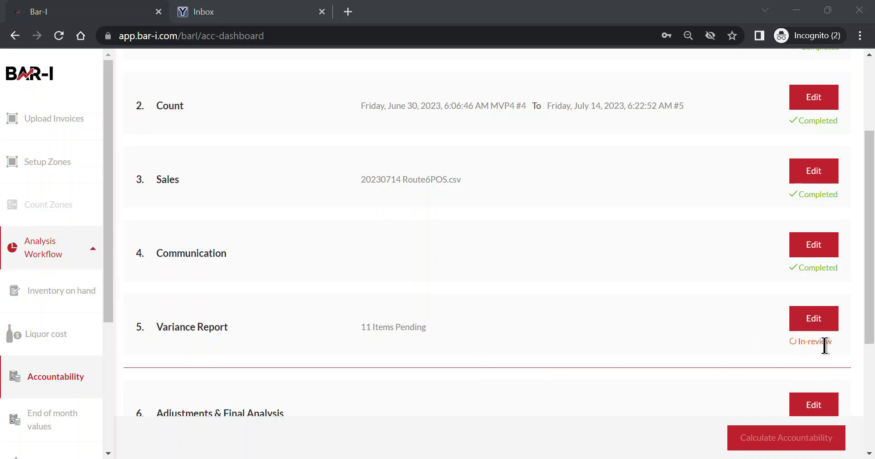
{"action": "left_click", "coordinate": [812, 321]}
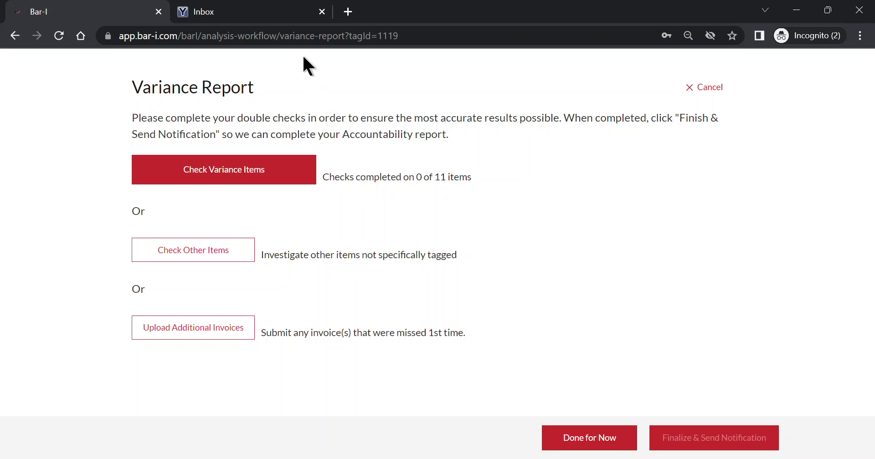
Switch to the Yopmail inbox, follow the Complete Variance Report Double Checks link, and start checking the variance items.
{"action": "left_click", "coordinate": [286, 16]}
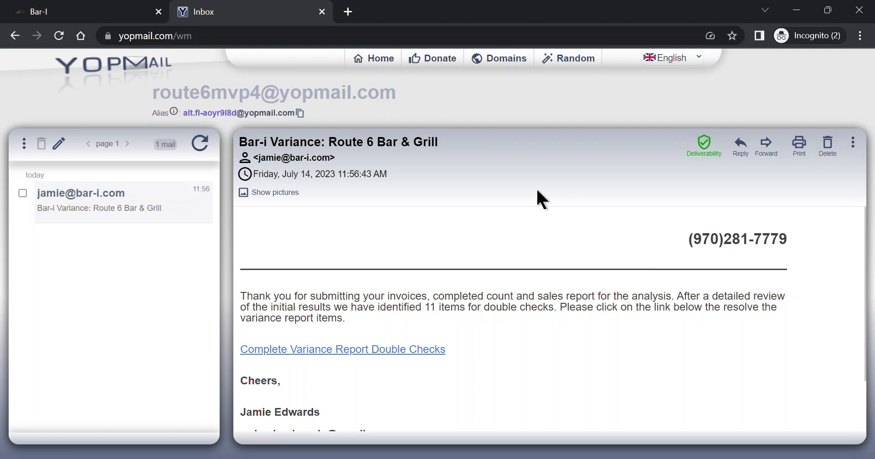
{"action": "left_click", "coordinate": [345, 358]}
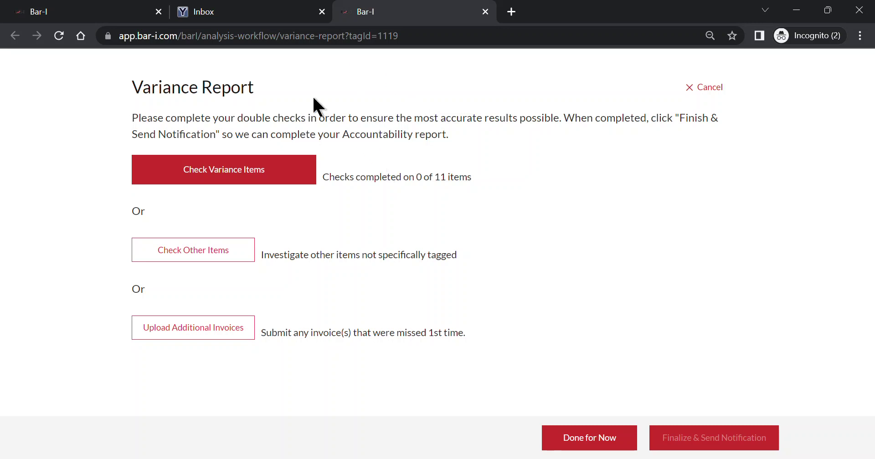
{"action": "left_click", "coordinate": [219, 177]}
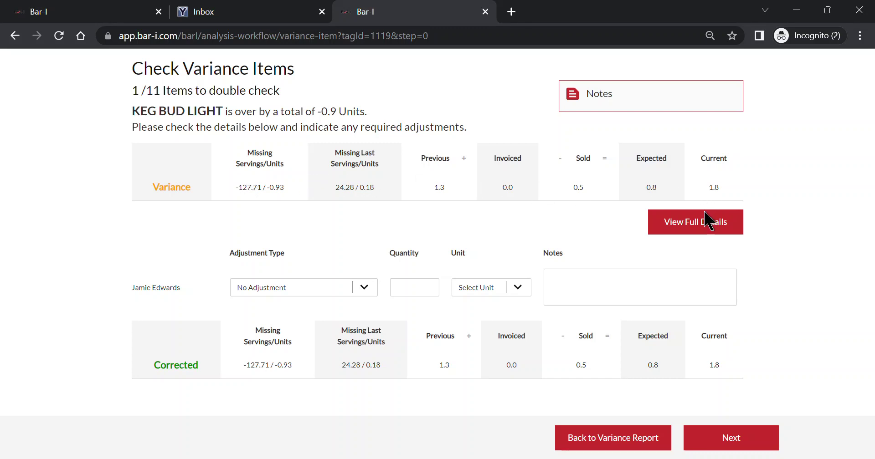
Examine the full details of KEG BUD LIGHT, including its count, deliveries and sales, and return to the variance check.
{"action": "left_click", "coordinate": [687, 228]}
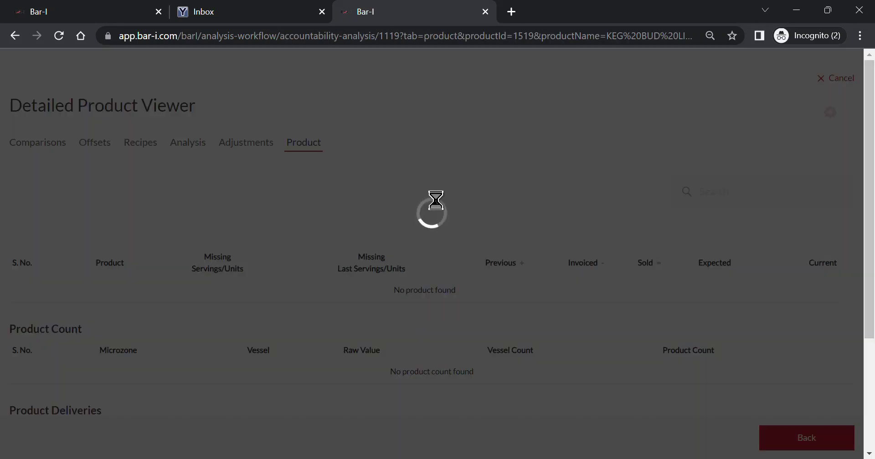
{"action": "scroll", "coordinate": [340, 201], "scroll_direction": "down", "scroll_amount": 1}
{"action": "scroll", "coordinate": [341, 203], "scroll_direction": "down", "scroll_amount": 2}
{"action": "scroll", "coordinate": [336, 205], "scroll_direction": "up", "scroll_amount": 3}
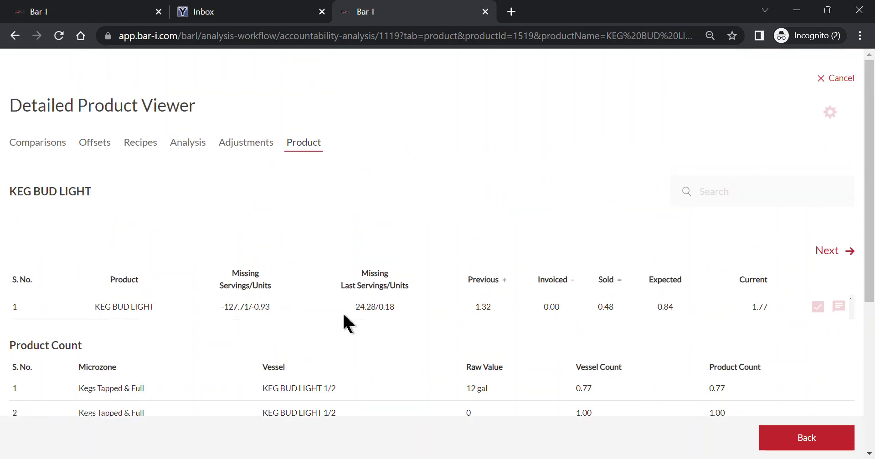
{"action": "double_click", "coordinate": [758, 307]}
{"action": "scroll", "coordinate": [697, 303], "scroll_direction": "down", "scroll_amount": 2}
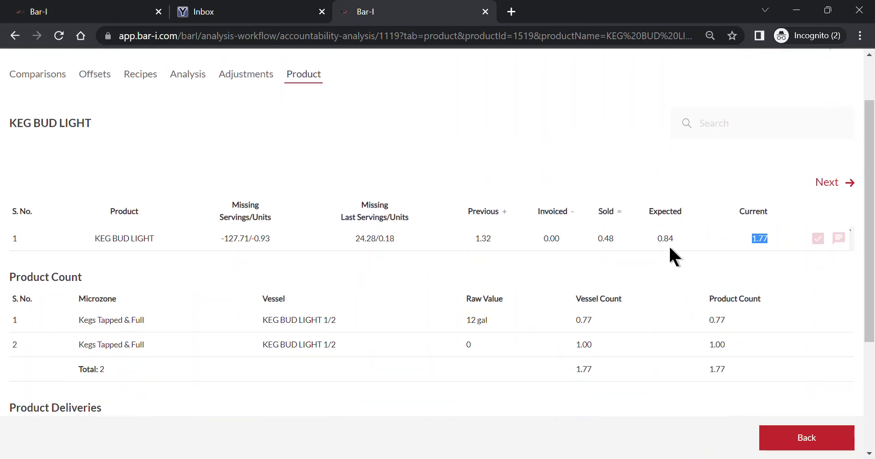
{"action": "scroll", "coordinate": [704, 237], "scroll_direction": "down", "scroll_amount": 2}
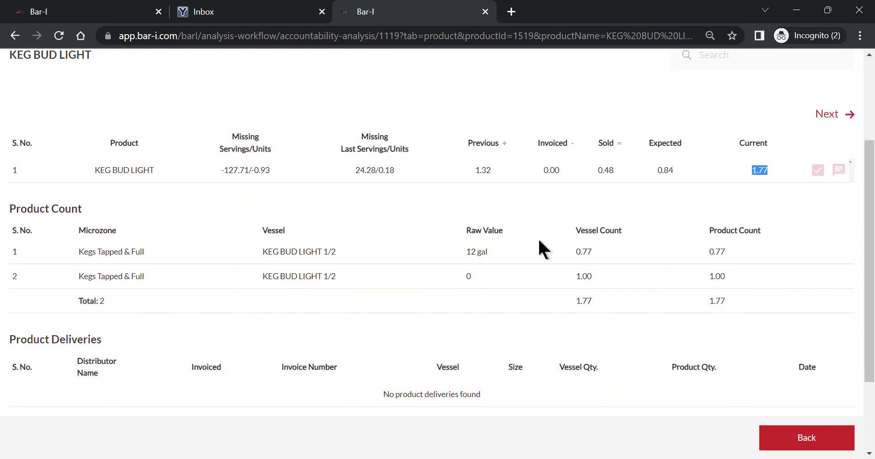
{"action": "double_click", "coordinate": [715, 301]}
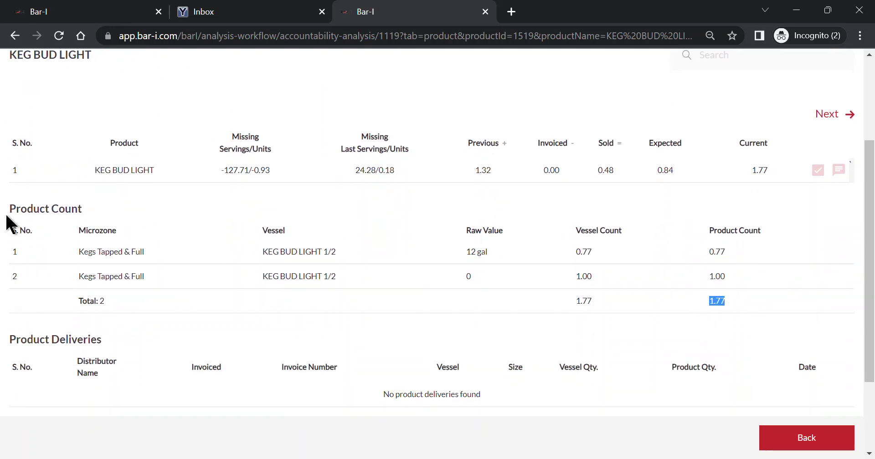
{"action": "scroll", "coordinate": [175, 238], "scroll_direction": "down", "scroll_amount": 3}
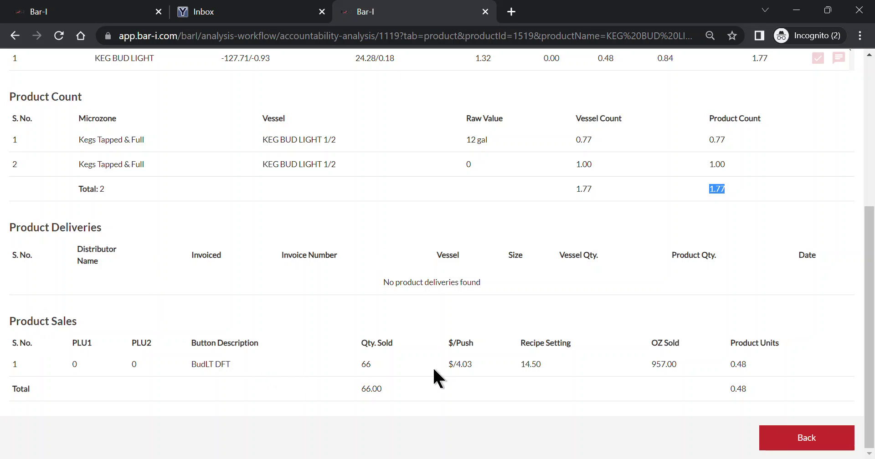
{"action": "scroll", "coordinate": [674, 350], "scroll_direction": "up", "scroll_amount": 2}
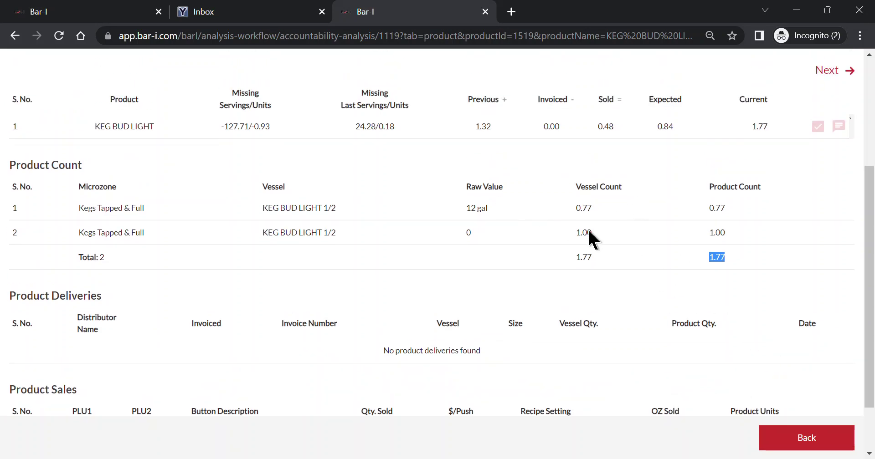
{"action": "left_click", "coordinate": [808, 436]}
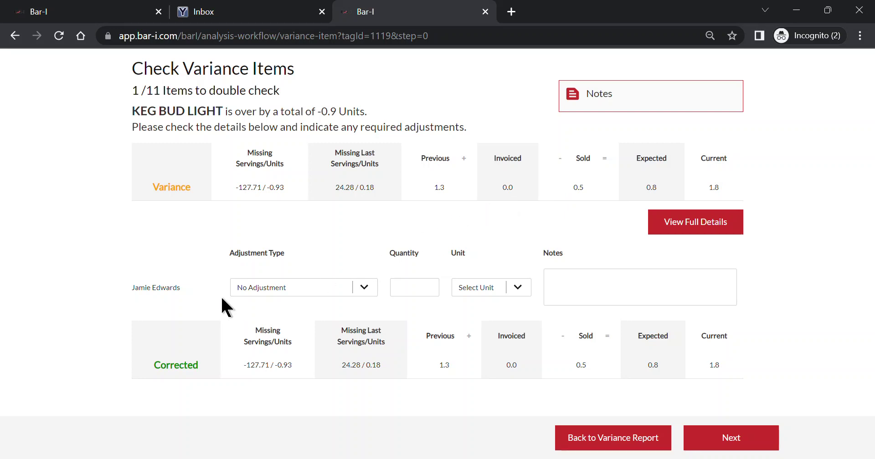
Record an Invoiced/Added to inventory adjustment of 1 Unit for KEG BUD LIGHT with the note "Missing invoice".
{"action": "left_click", "coordinate": [366, 291]}
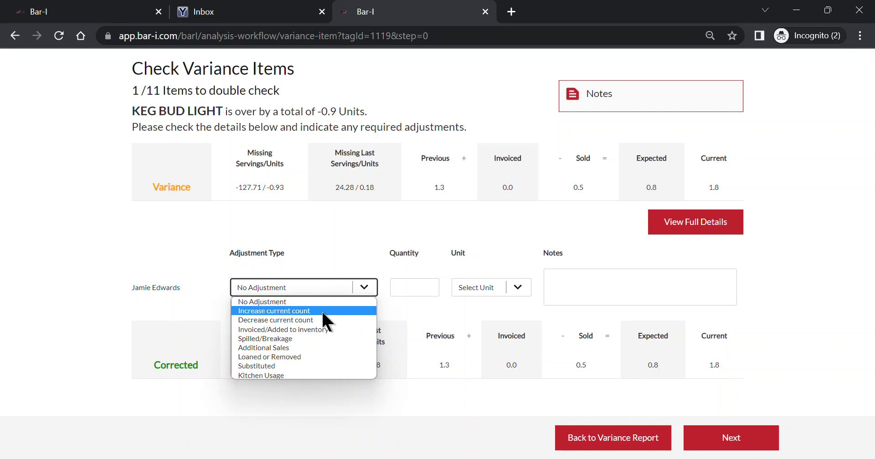
{"action": "left_click", "coordinate": [306, 331]}
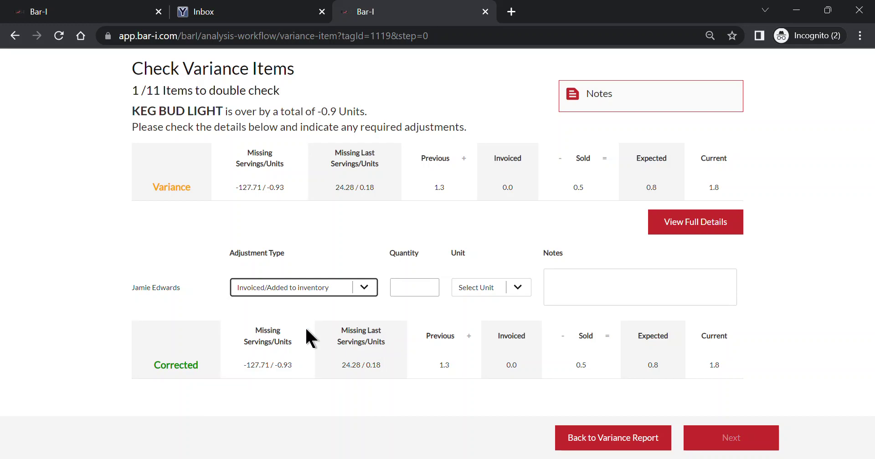
{"action": "left_click", "coordinate": [420, 288]}
{"action": "type", "text": "1"}
{"action": "left_click", "coordinate": [517, 288]}
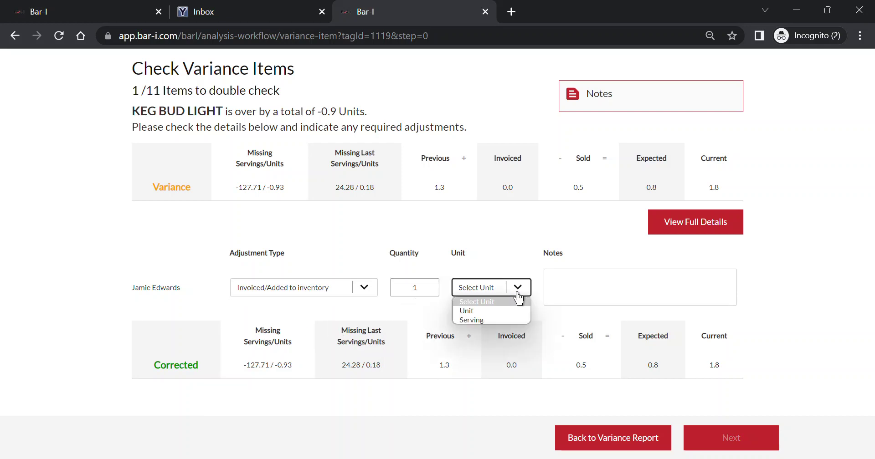
{"action": "left_click", "coordinate": [499, 311]}
{"action": "left_click", "coordinate": [603, 277]}
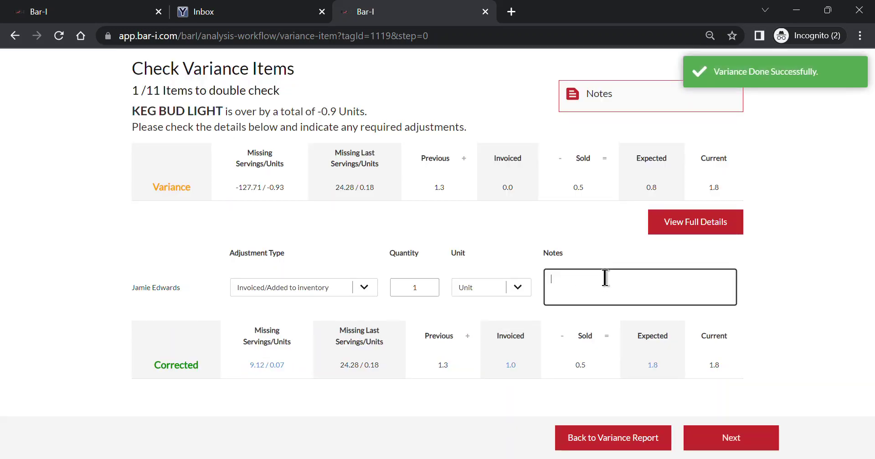
{"action": "type", "text": "Missing invoice"}
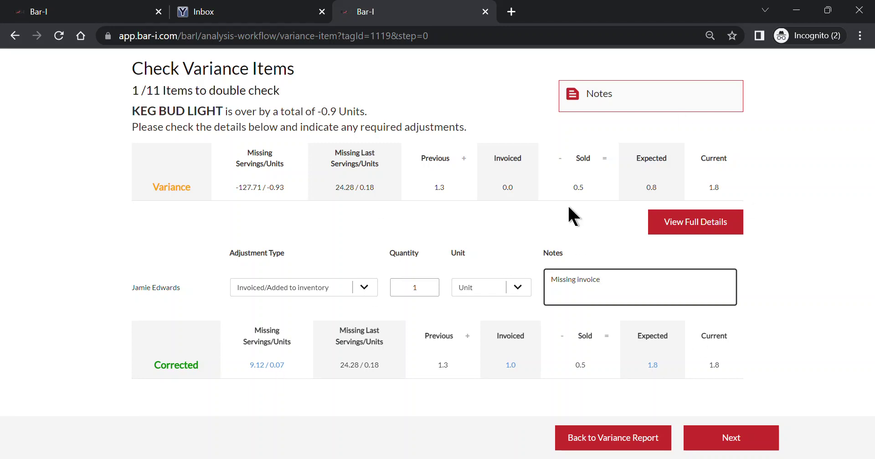
Set the KEG BUD LIGHT adjustment type to No Adjustment and proceed to the next variance item.
{"action": "left_click", "coordinate": [363, 286]}
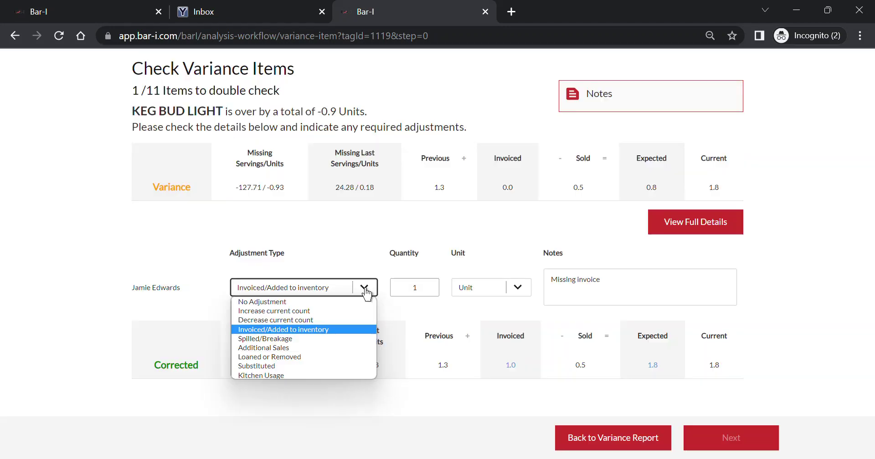
{"action": "left_click", "coordinate": [330, 302]}
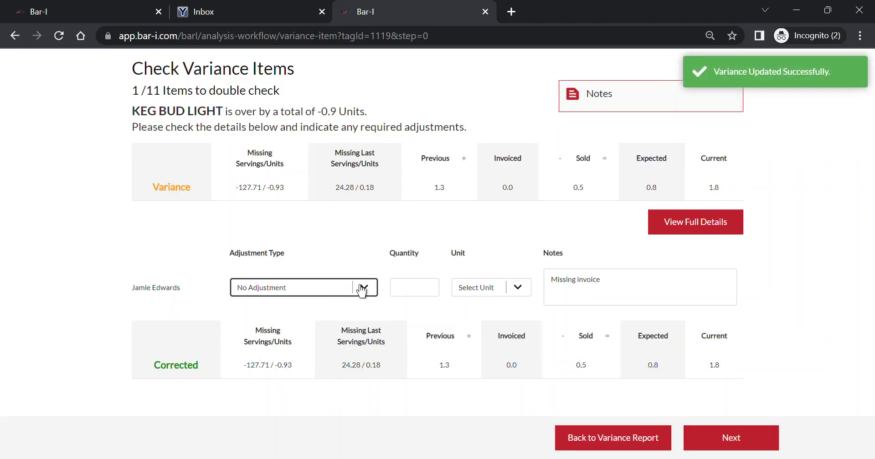
{"action": "left_click", "coordinate": [740, 439]}
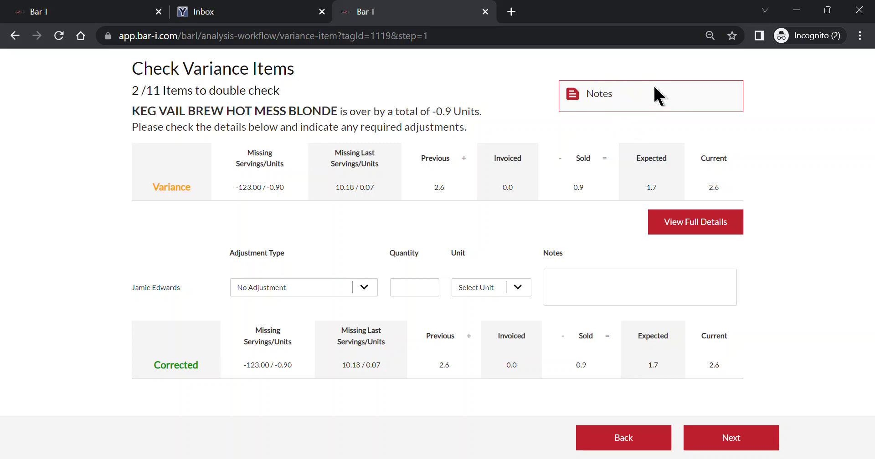
Complete the checks for items 2 through 11 without any adjustment and proceed to the variance item review.
{"action": "left_click", "coordinate": [732, 437]}
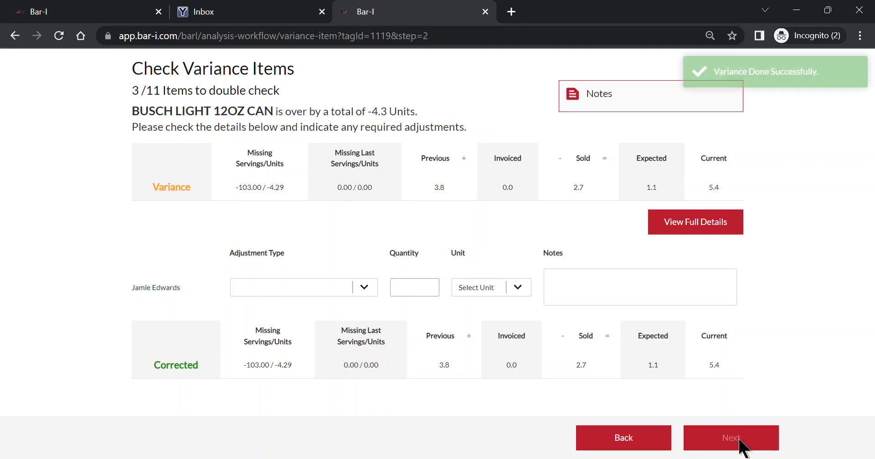
{"action": "left_click", "coordinate": [736, 438]}
{"action": "double_click", "coordinate": [734, 438]}
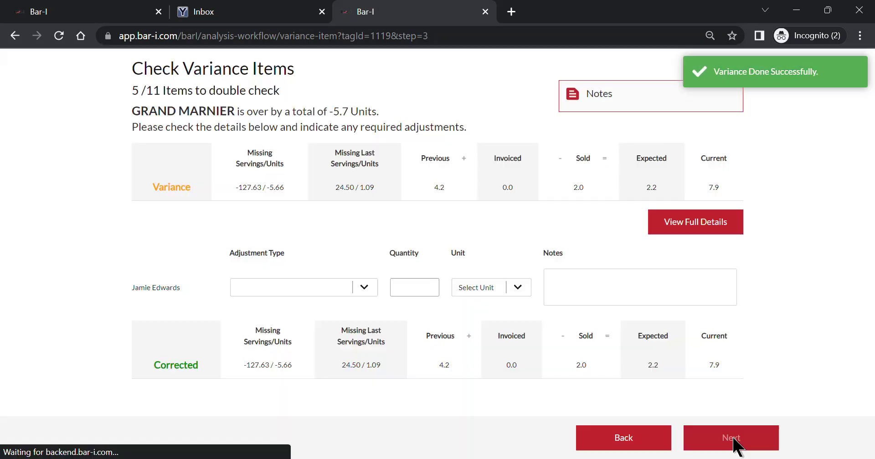
{"action": "left_click", "coordinate": [734, 438]}
{"action": "left_click", "coordinate": [734, 438]}
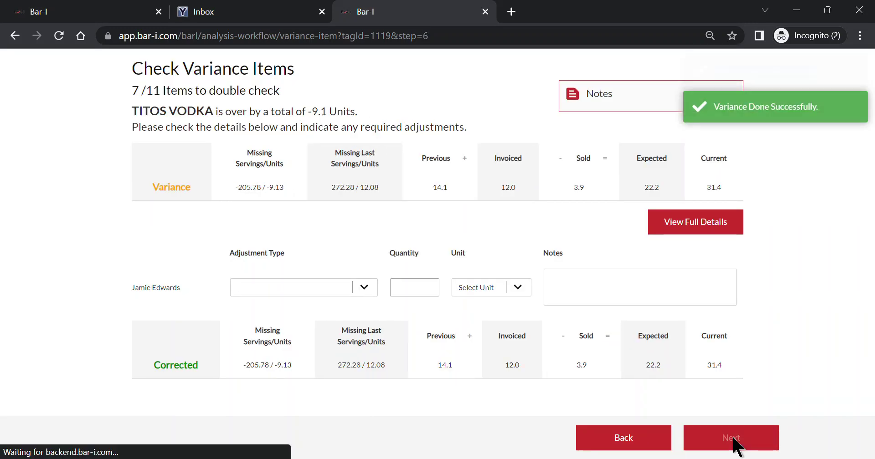
{"action": "left_click", "coordinate": [734, 438]}
{"action": "left_click", "coordinate": [734, 439]}
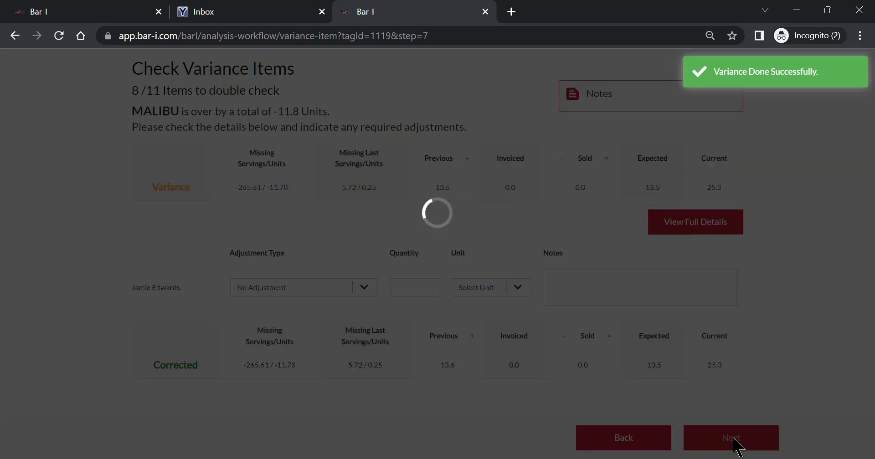
{"action": "left_click", "coordinate": [734, 438]}
{"action": "left_click", "coordinate": [733, 438]}
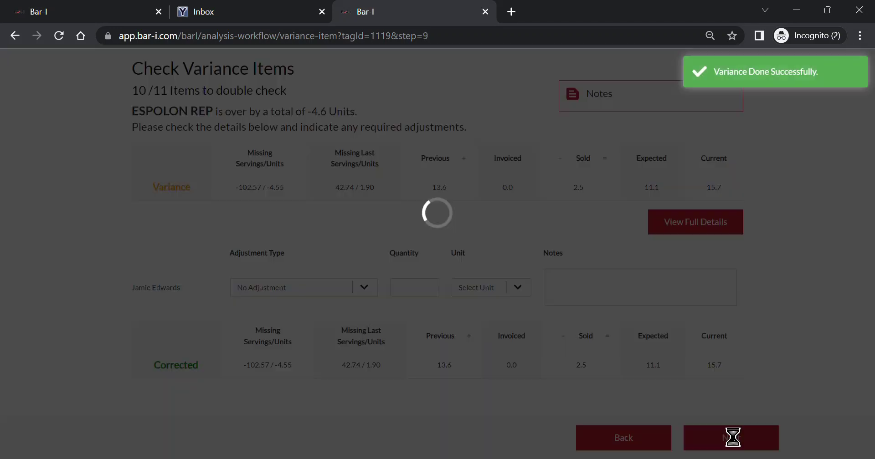
{"action": "left_click", "coordinate": [712, 434]}
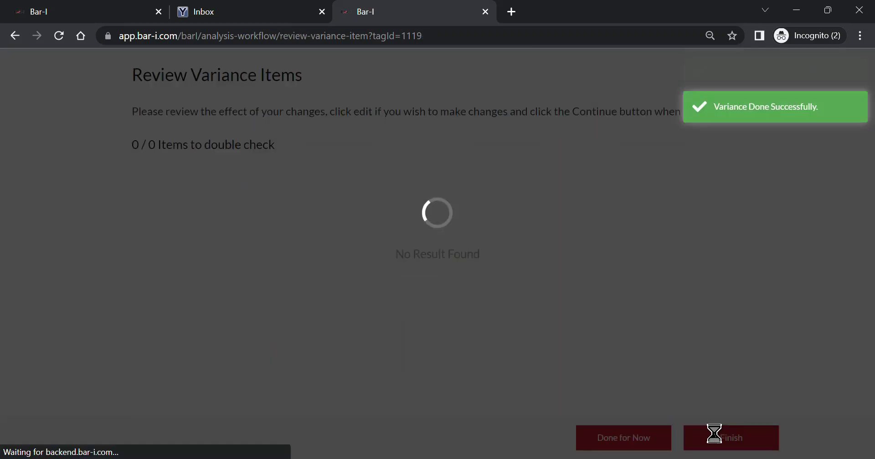
Review the list of checked variance items and finish the double checks.
{"action": "scroll", "coordinate": [493, 186], "scroll_direction": "down", "scroll_amount": 2}
{"action": "scroll", "coordinate": [493, 185], "scroll_direction": "up", "scroll_amount": 2}
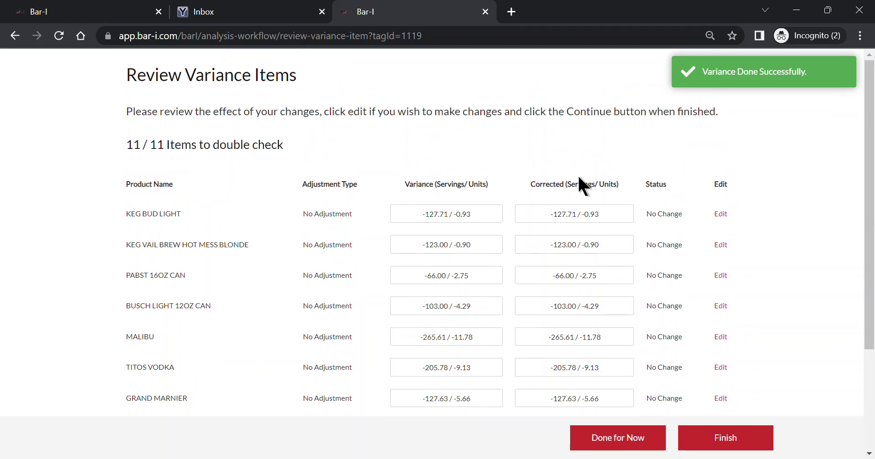
{"action": "scroll", "coordinate": [663, 336], "scroll_direction": "down", "scroll_amount": 3}
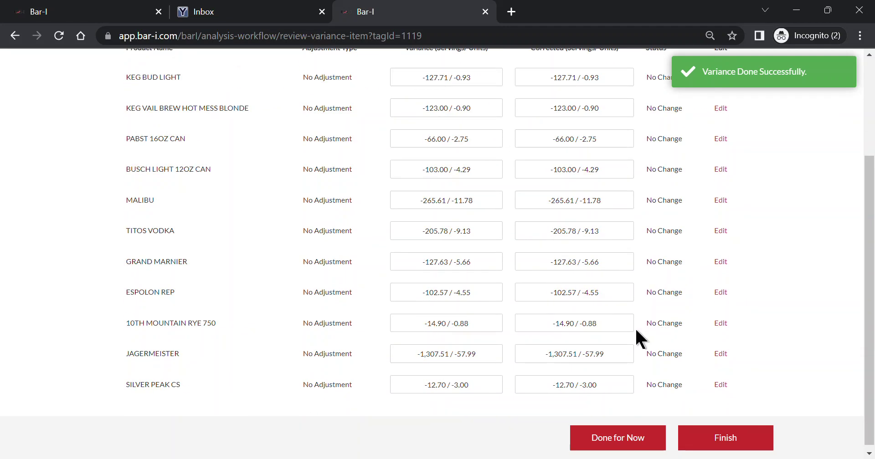
{"action": "left_click", "coordinate": [725, 441]}
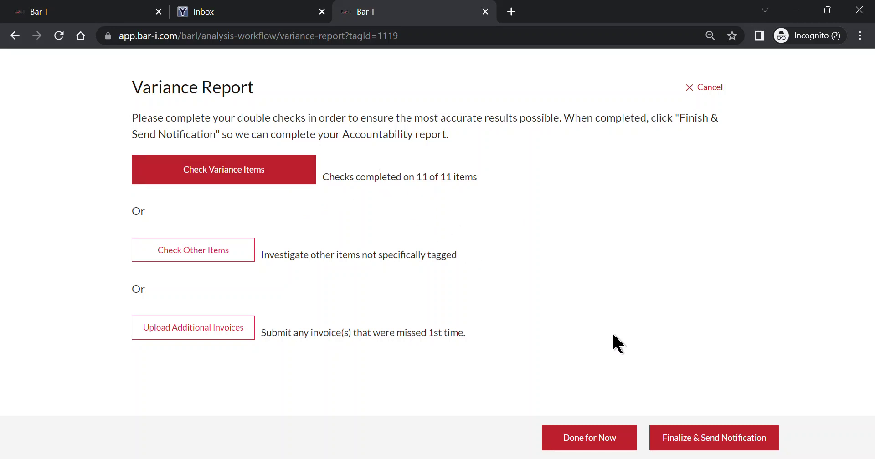
Finalize the variance report and send the notification, and check the status of the audit steps on the Accountability page.
{"action": "left_click", "coordinate": [699, 440]}
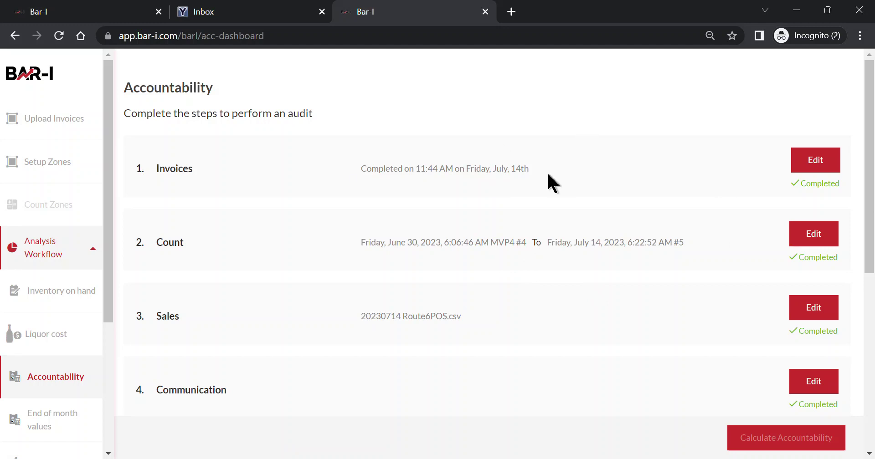
{"action": "scroll", "coordinate": [501, 196], "scroll_direction": "down", "scroll_amount": 3}
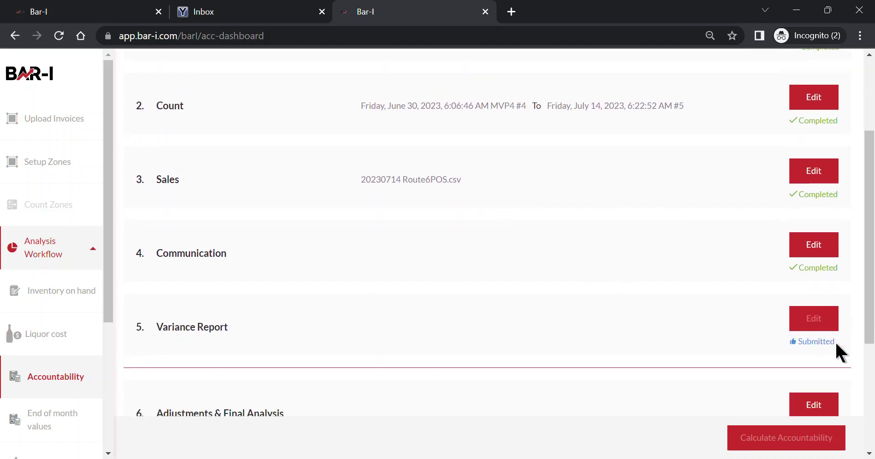
{"action": "scroll", "coordinate": [531, 269], "scroll_direction": "down", "scroll_amount": 1}
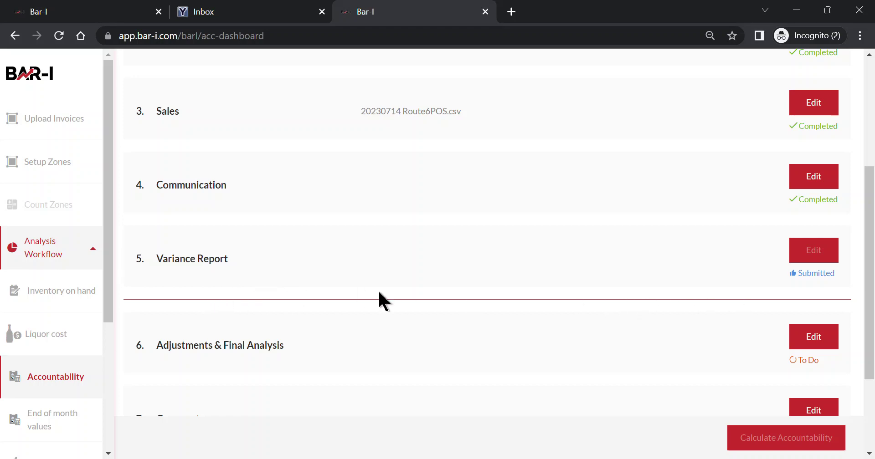
{"action": "scroll", "coordinate": [614, 262], "scroll_direction": "down", "scroll_amount": 3}
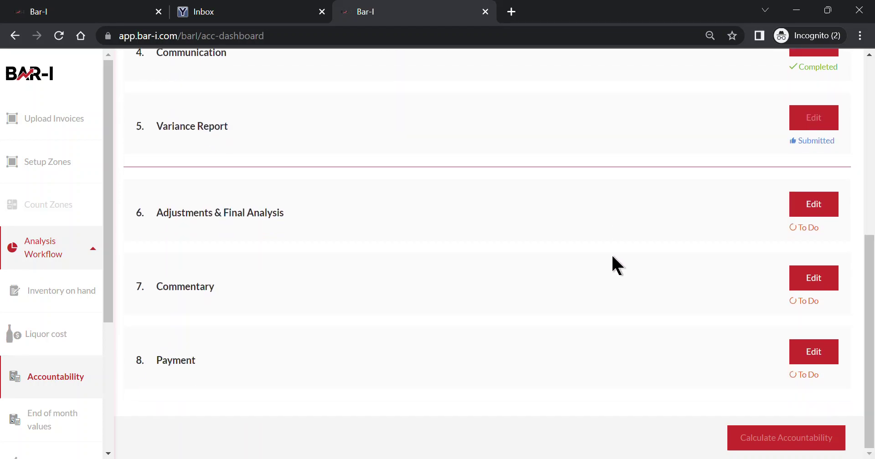